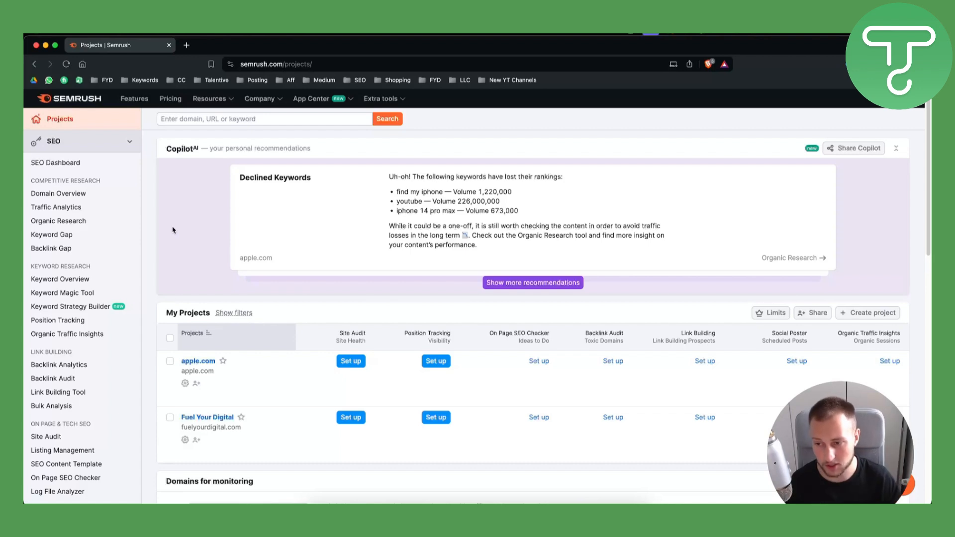
# - Open the Link Building Tool and start the campaign setup for the Fuel Your Digital project
pyautogui.scroll(-1, 121, 227)
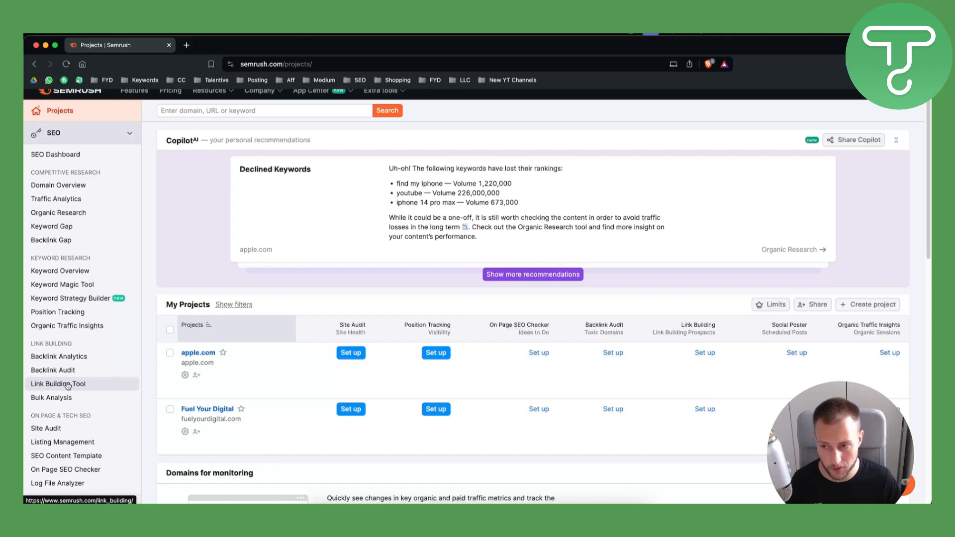
pyautogui.click(68, 386)
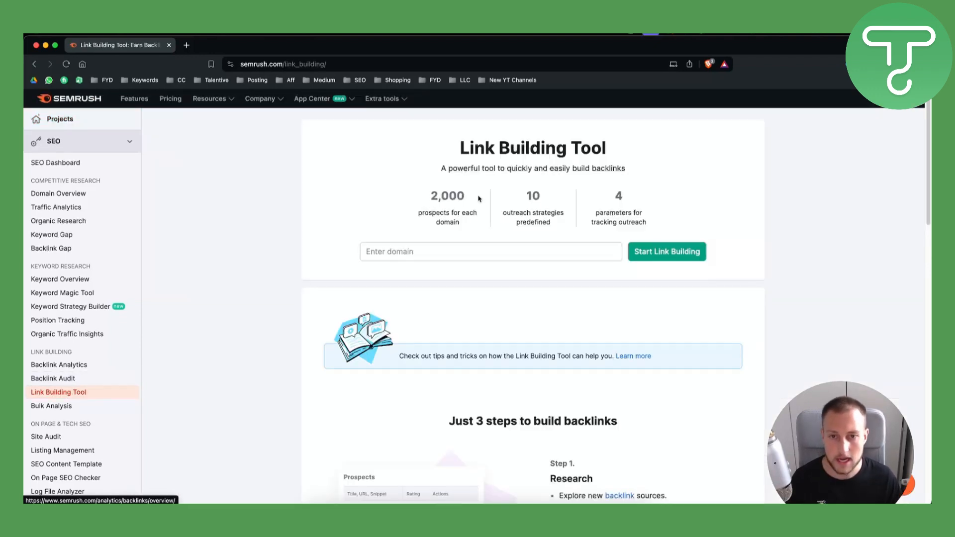
pyautogui.click(410, 250)
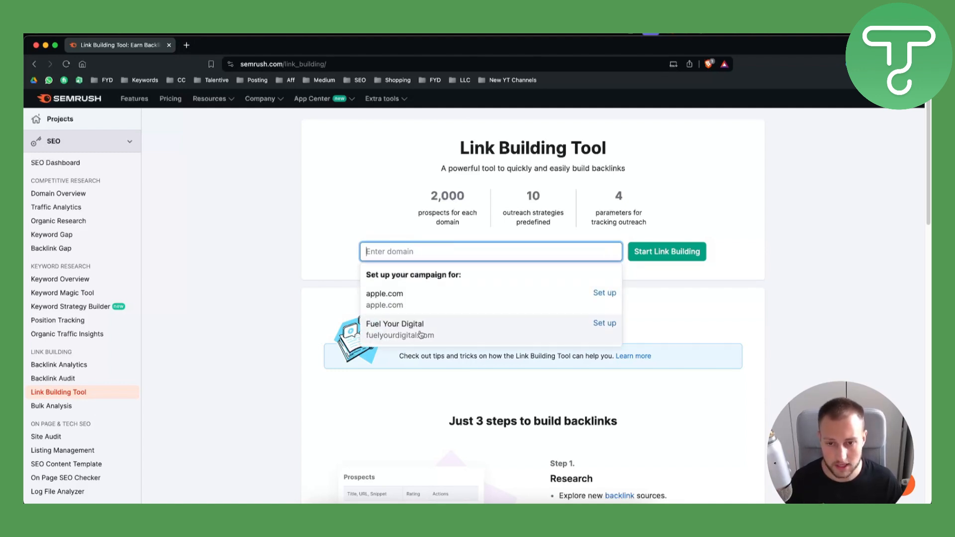
pyautogui.click(417, 334)
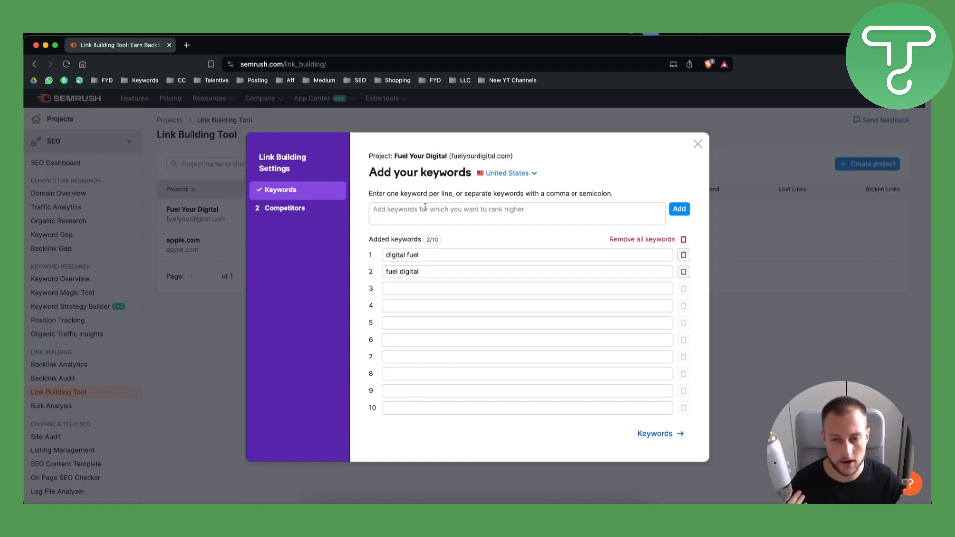
# - Replace the suggested keywords with "chat gpt", "ai automation" and "ai apps", and continue to the competitors stage
pyautogui.click(683, 256)
pyautogui.click(683, 273)
pyautogui.click(450, 216)
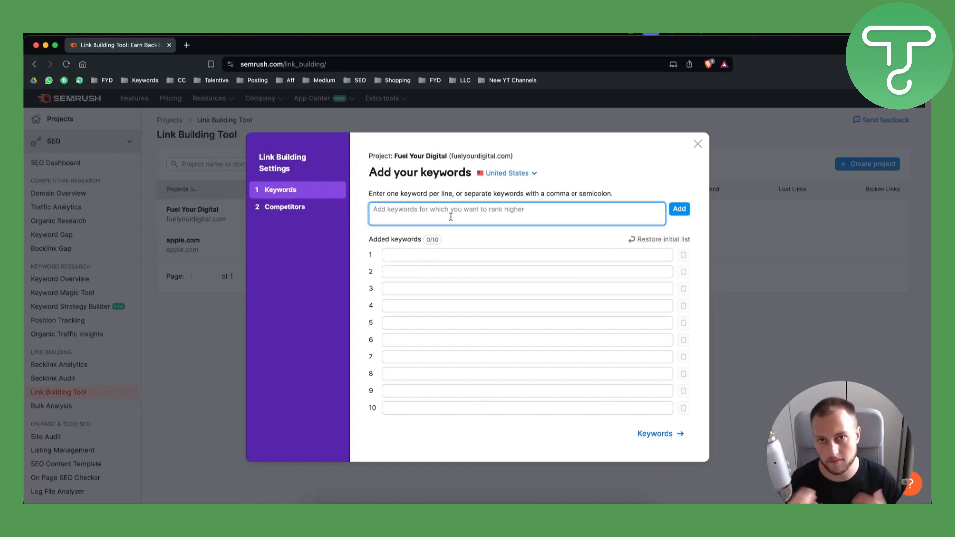
pyautogui.write('chat gpt')
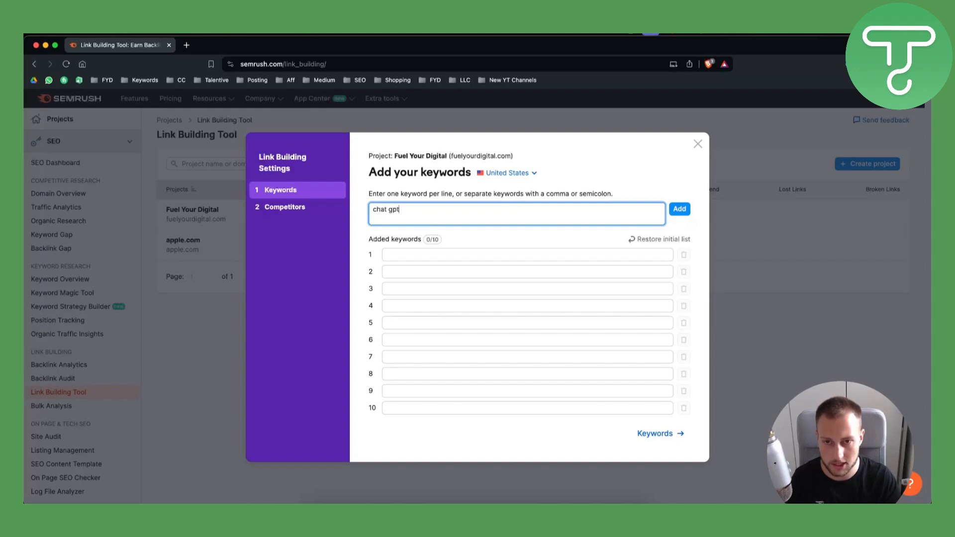
pyautogui.write(', a')
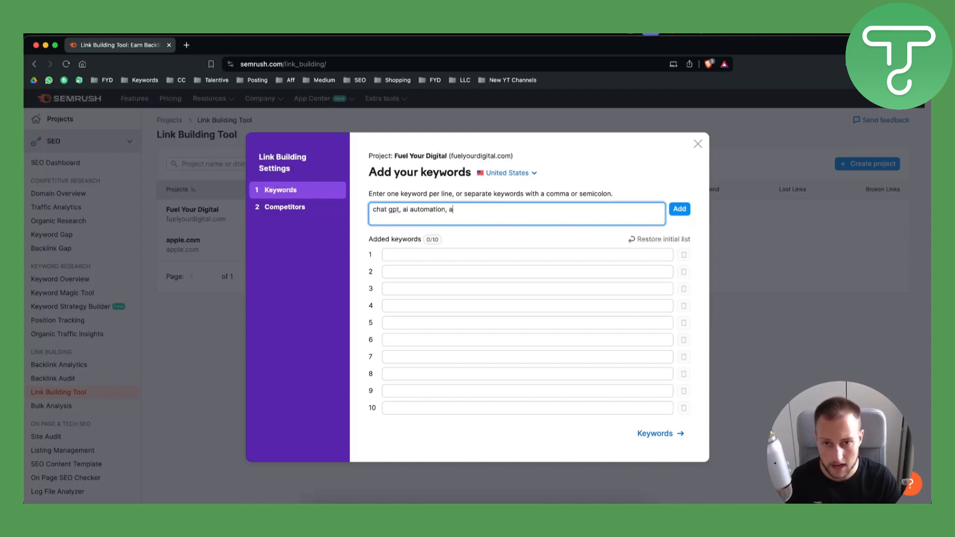
pyautogui.write('i automation, wi white label')
pyautogui.press('BackSpace')
pyautogui.press('BackSpace')
pyautogui.press('BackSpace')
pyautogui.press('BackSpace')
pyautogui.press('BackSpace')
pyautogui.press('BackSpace')
pyautogui.press('BackSpace')
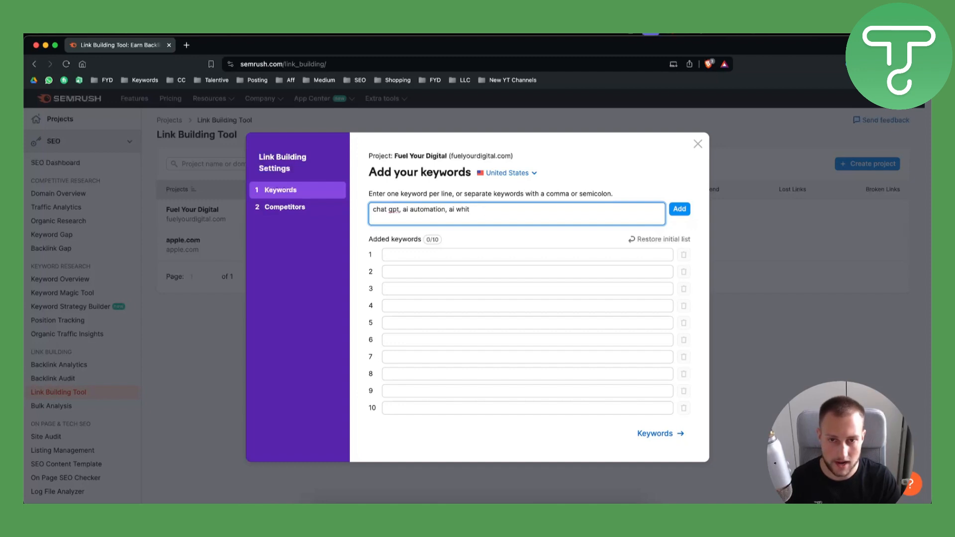
pyautogui.press('BackSpace')
pyautogui.press('BackSpace')
pyautogui.press('BackSpace')
pyautogui.press('BackSpace')
pyautogui.write('apps')
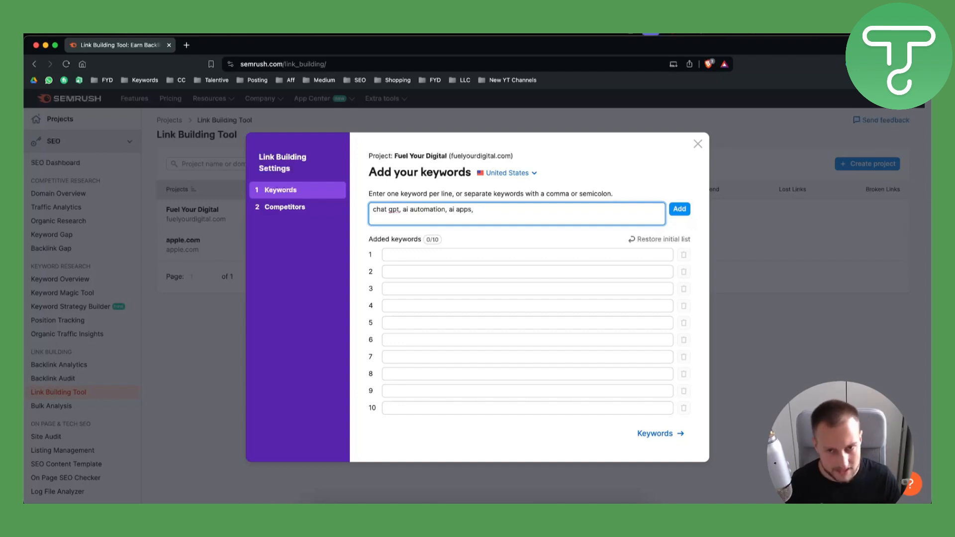
pyautogui.write(',')
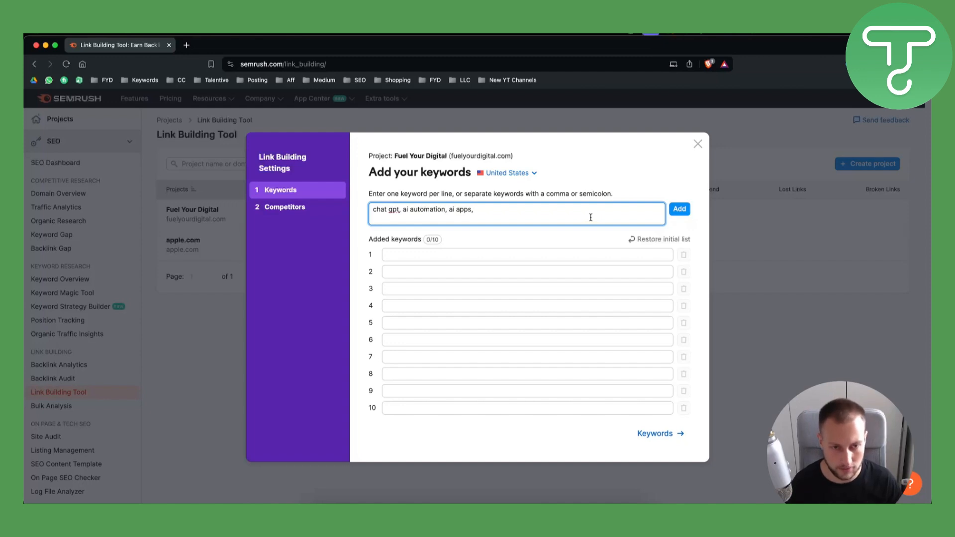
pyautogui.click(676, 207)
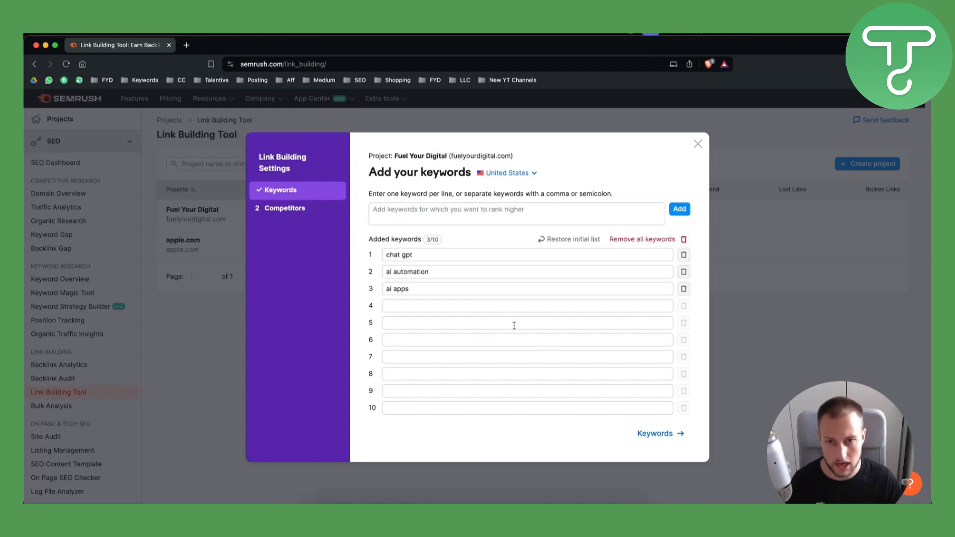
pyautogui.click(659, 438)
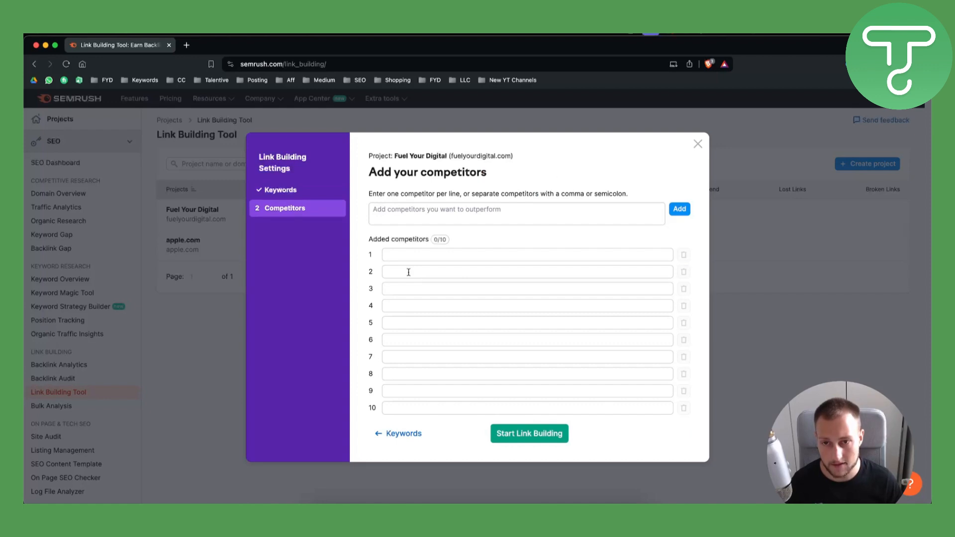
# - Search Google for "ai automation blog" in a new tab and open the UiPath Automation Blog and Camunda AI automation results in separate tabs
pyautogui.click(452, 210)
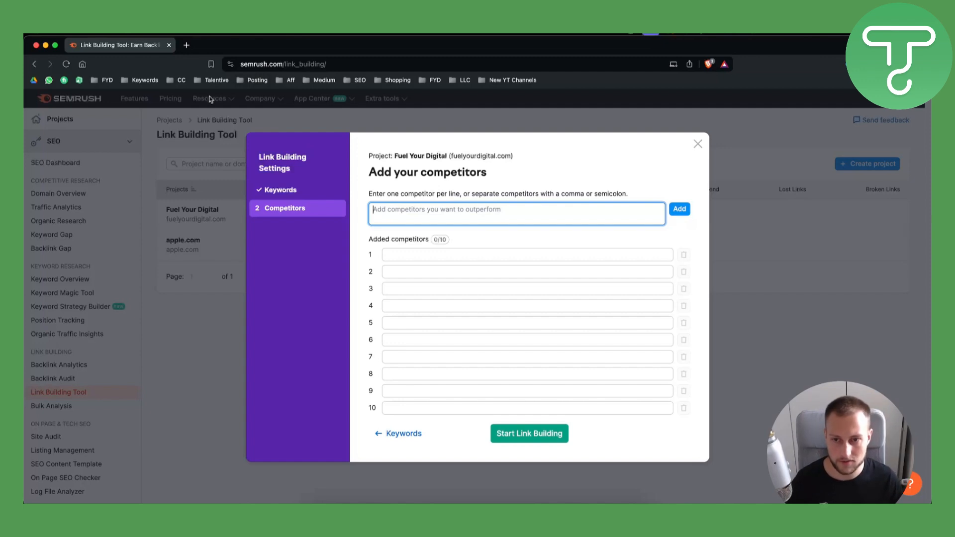
pyautogui.click(187, 46)
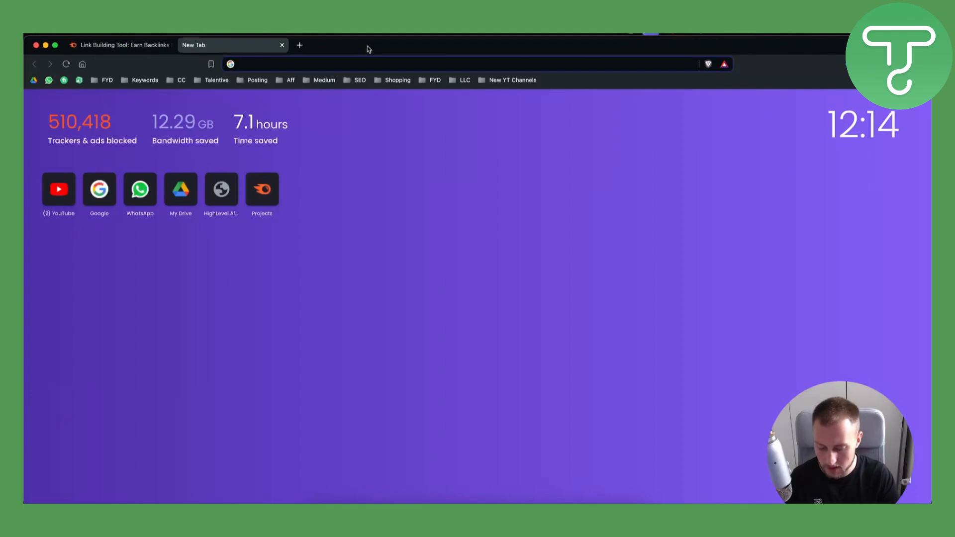
pyautogui.write('ai automation blog')
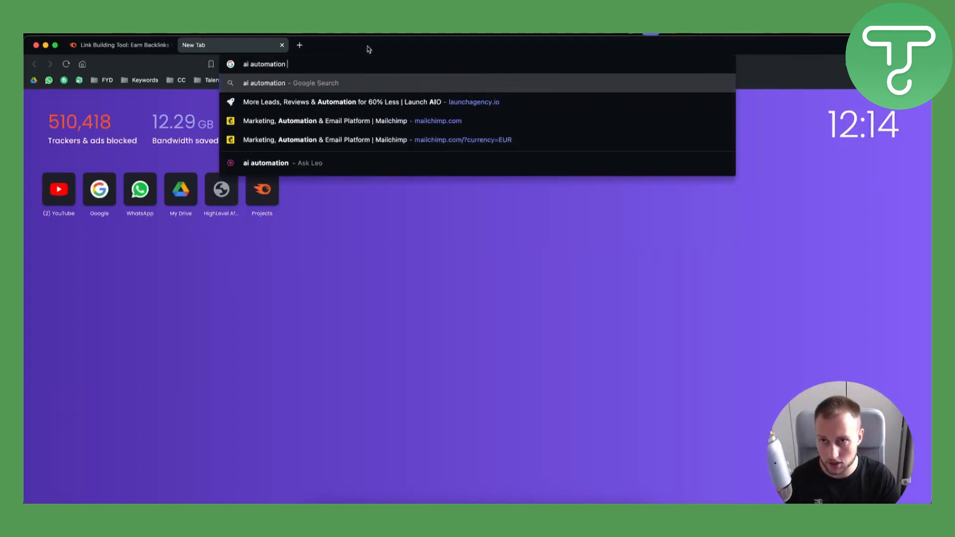
pyautogui.press('Return')
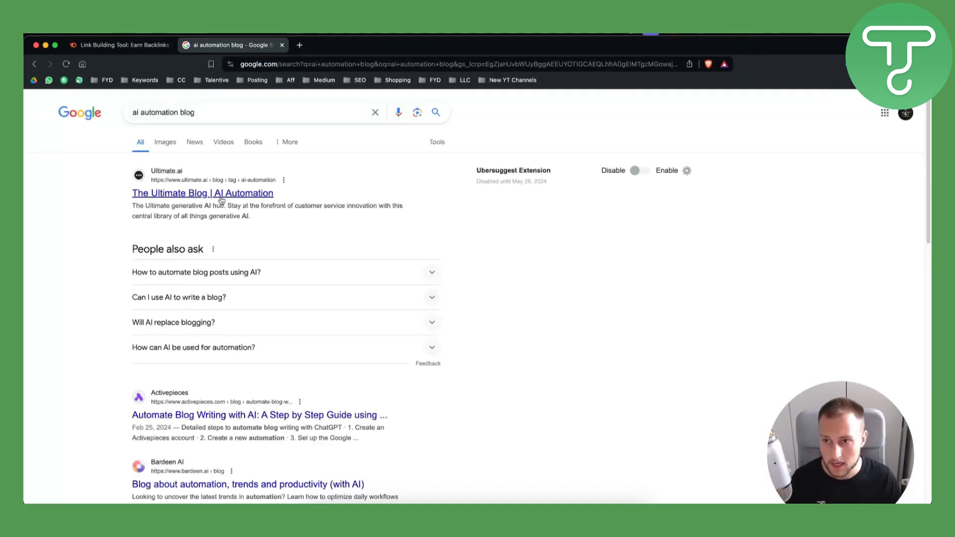
pyautogui.scroll(-10, 299, 303)
pyautogui.scroll(-2, 299, 303)
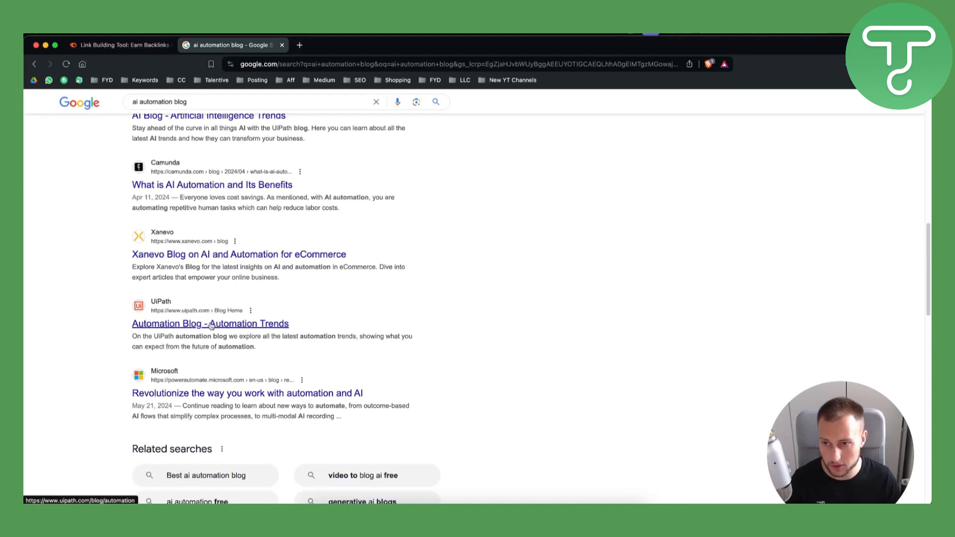
pyautogui.keyDown('super'); pyautogui.click(211, 324); pyautogui.keyUp('super')
pyautogui.keyDown('super'); pyautogui.click(212, 185); pyautogui.keyUp('super')
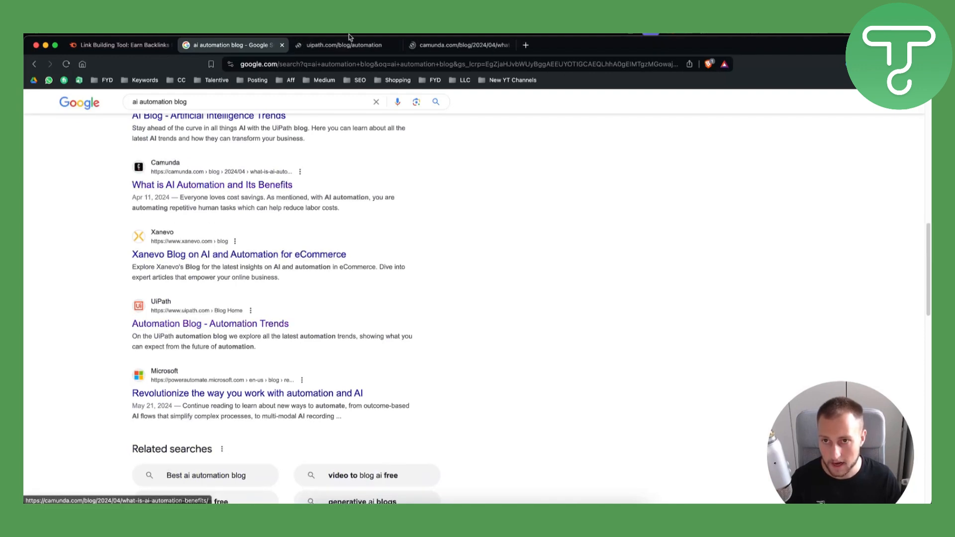
pyautogui.click(343, 44)
pyautogui.moveTo(274, 64); pyautogui.dragTo(241, 64)
pyautogui.press('super+c')
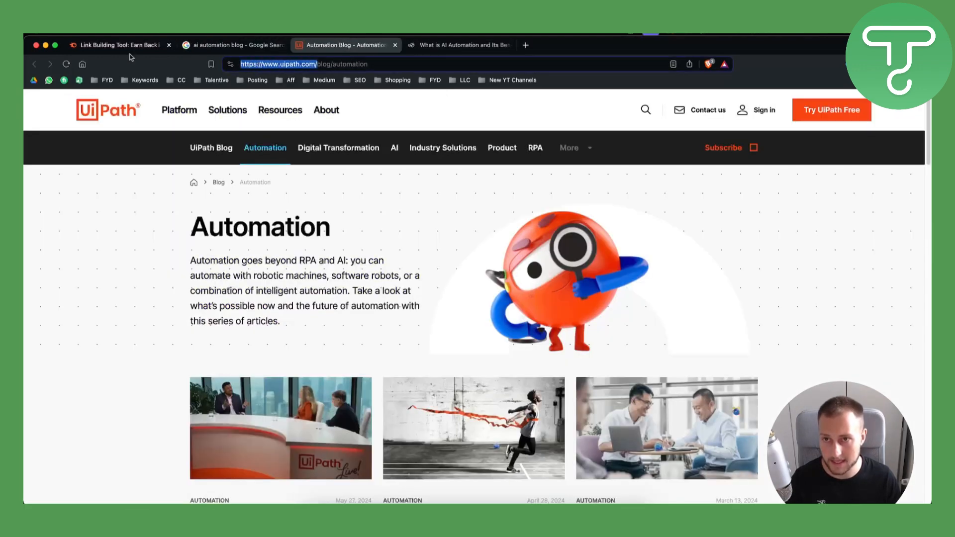
pyautogui.click(133, 46)
pyautogui.click(454, 254)
pyautogui.press('super+v')
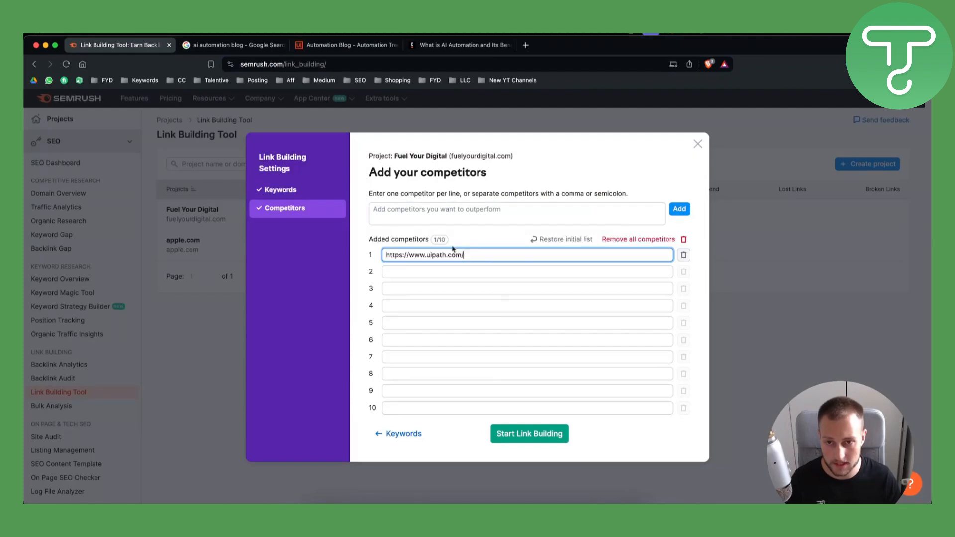
pyautogui.click(444, 48)
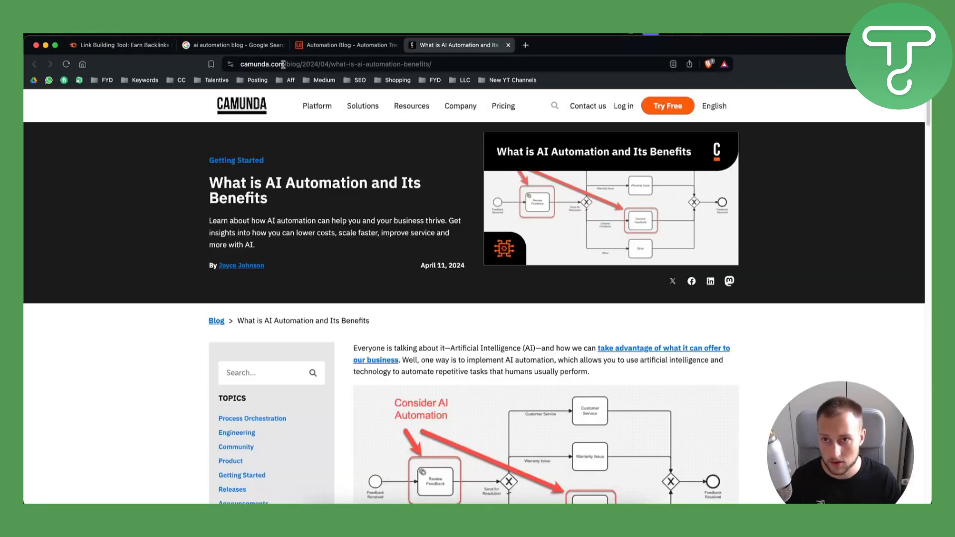
pyautogui.moveTo(283, 64); pyautogui.dragTo(88, 57)
pyautogui.press('super+c')
pyautogui.click(135, 46)
pyautogui.click(464, 275)
pyautogui.press('super+v')
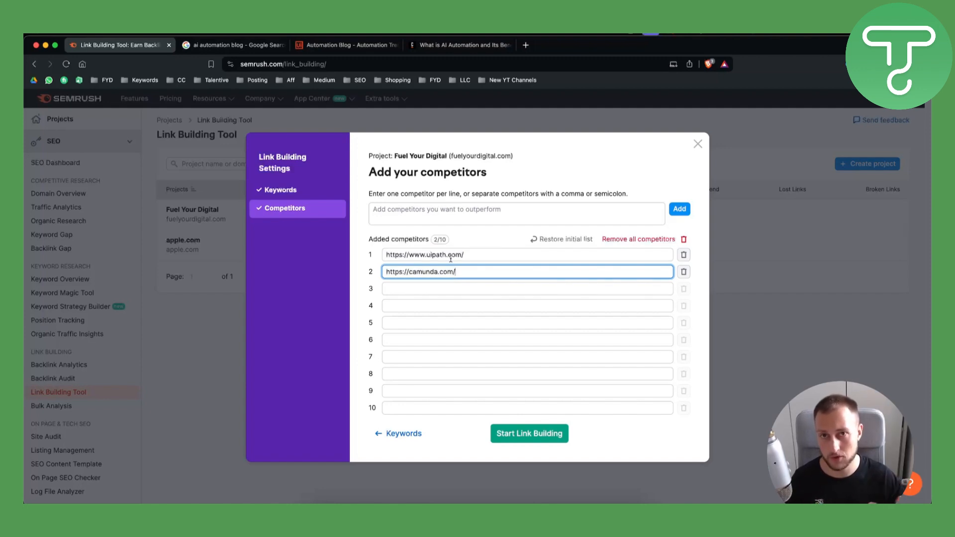
# - Start link building with the entered keywords and competitors, and open the collected domain prospects
pyautogui.click(609, 447)
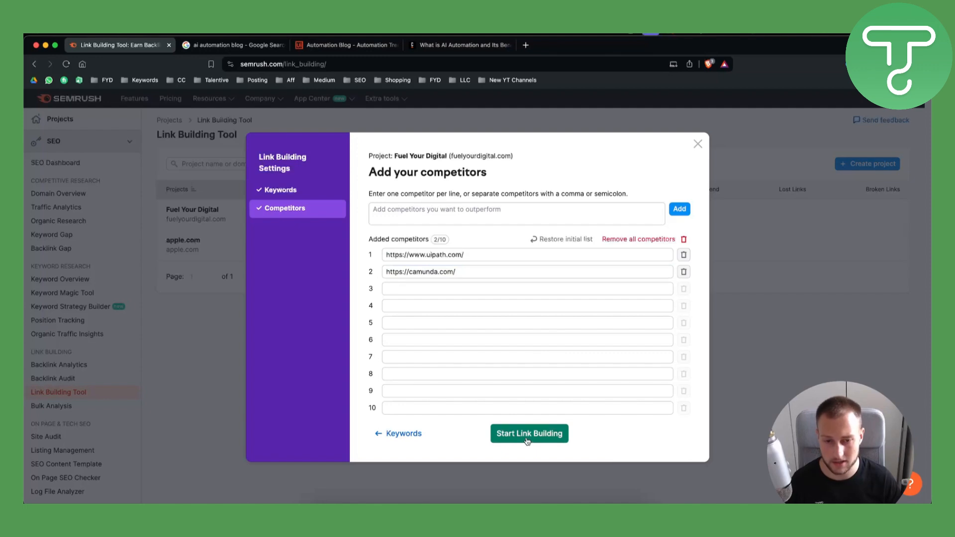
pyautogui.click(528, 441)
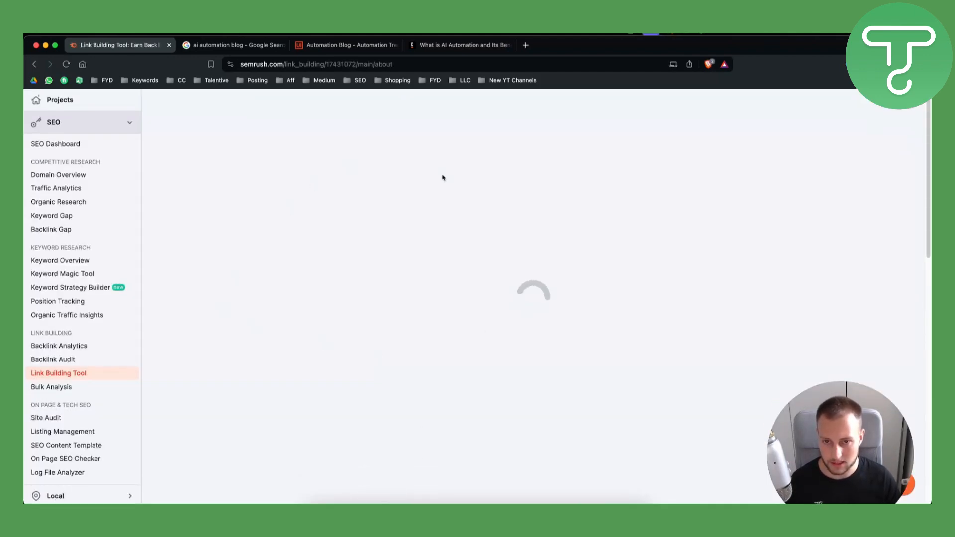
pyautogui.scroll(1, 387, 214)
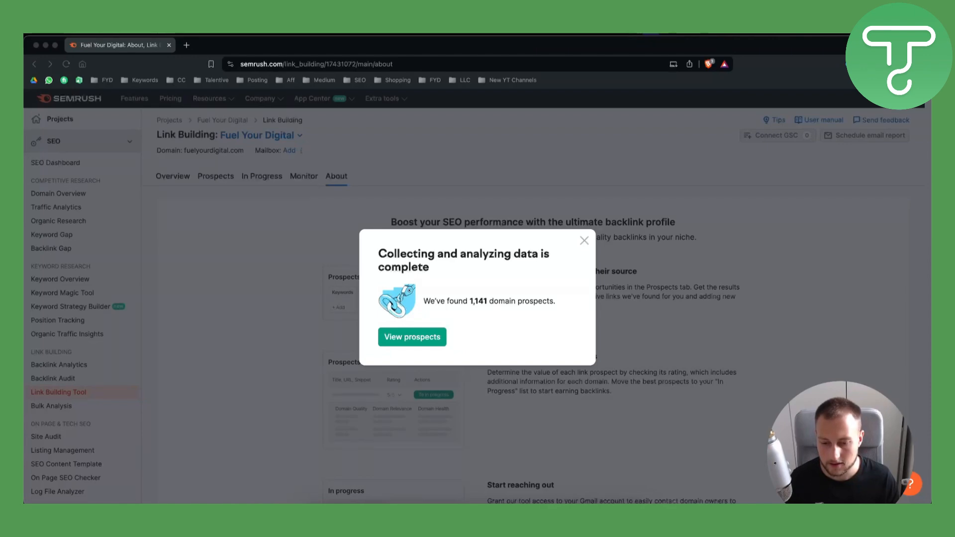
pyautogui.click(530, 278)
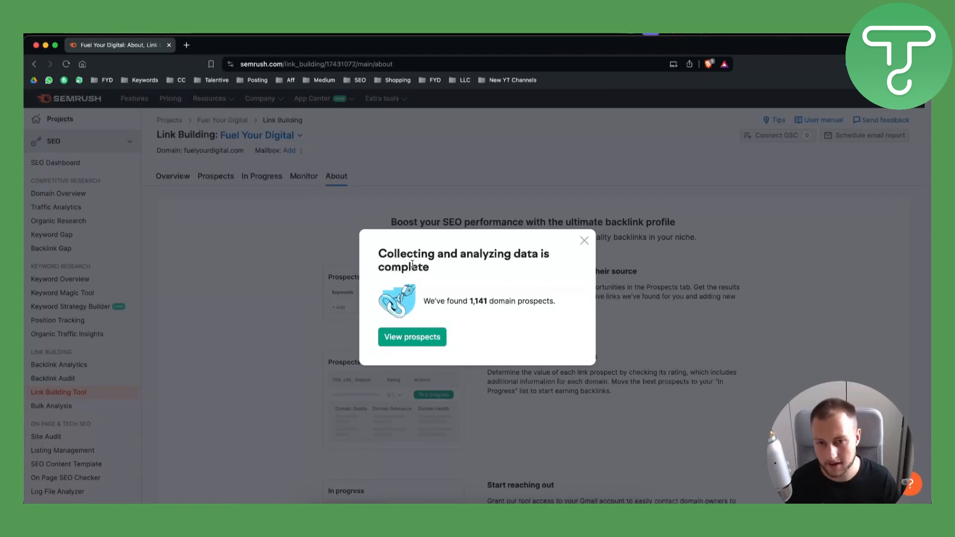
pyautogui.click(408, 339)
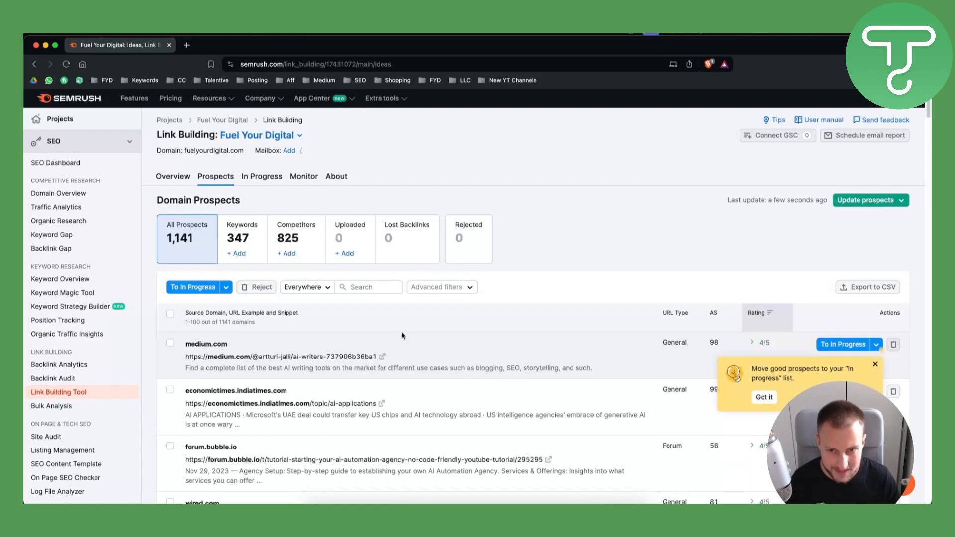
# - Dismiss the tip about moving good prospects and examine the domain prospects list with its source categories, URL types and ratings
pyautogui.scroll(-2, 537, 297)
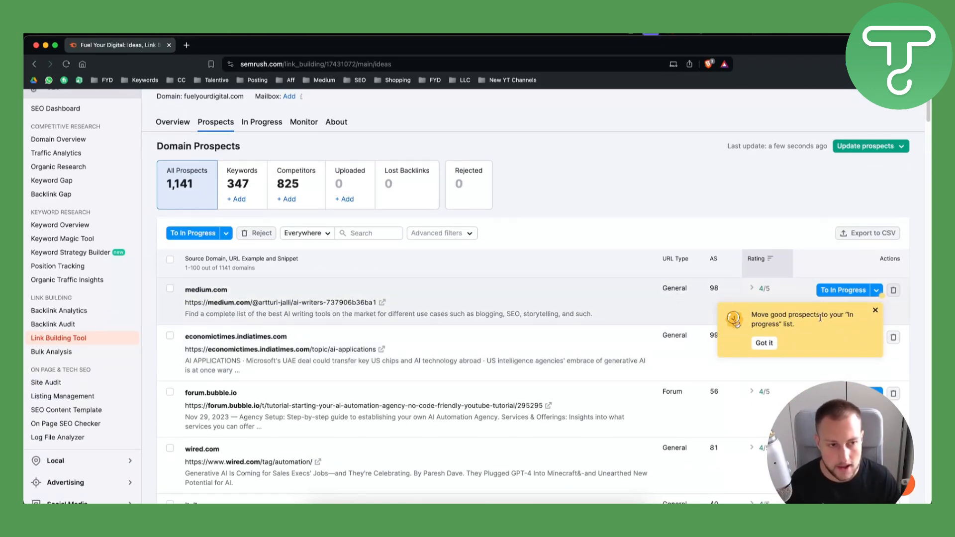
pyautogui.click(875, 311)
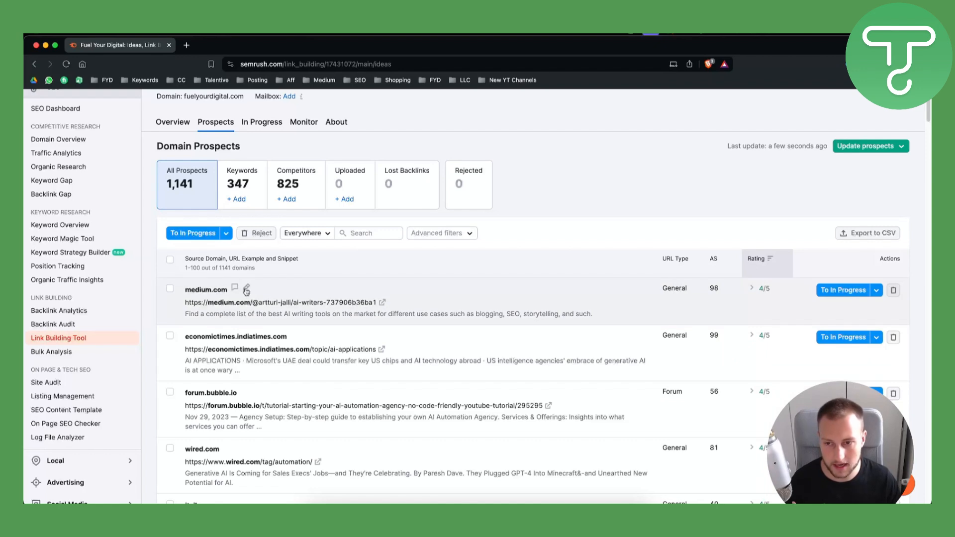
pyautogui.scroll(1, 551, 255)
pyautogui.scroll(2, 551, 255)
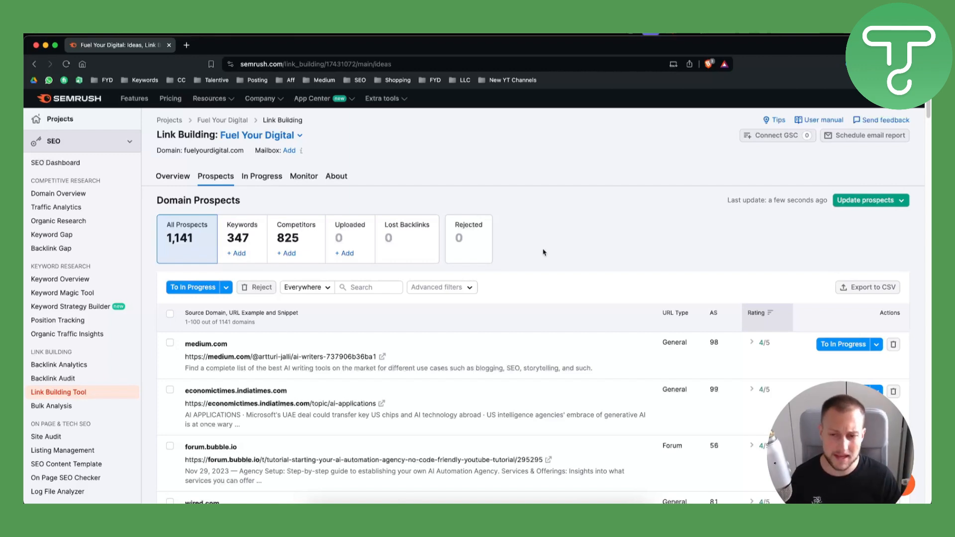
pyautogui.scroll(-3, 349, 351)
pyautogui.scroll(-5, 316, 362)
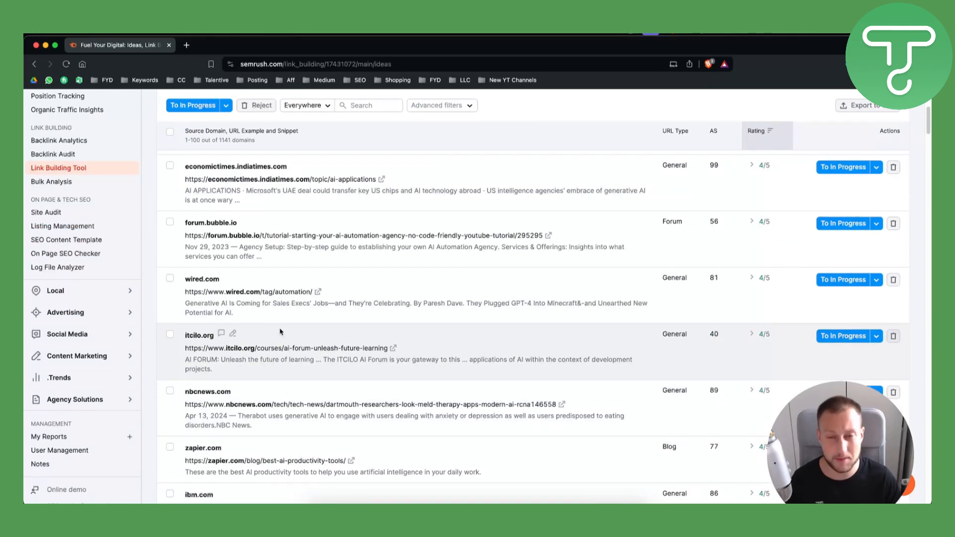
pyautogui.scroll(6, 288, 341)
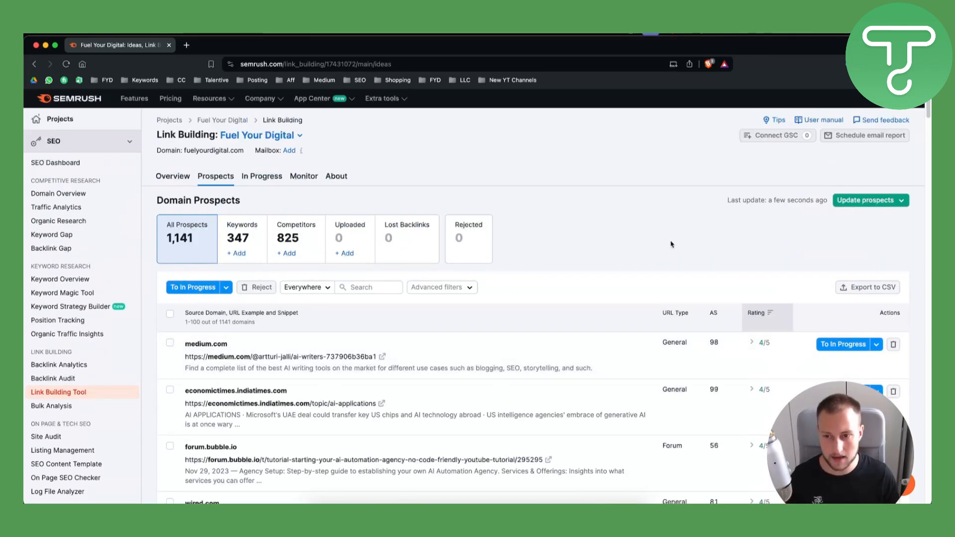
pyautogui.scroll(-4, 332, 249)
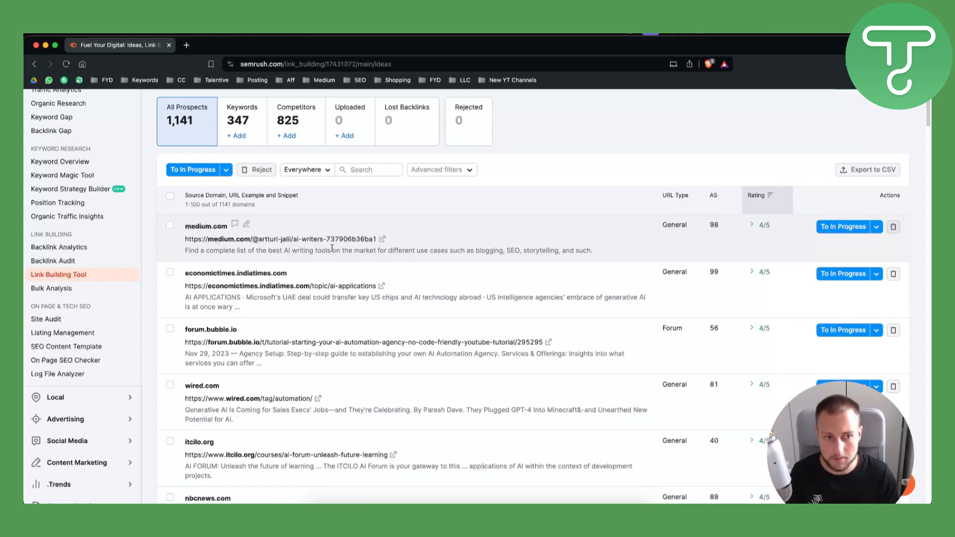
pyautogui.scroll(3, 576, 199)
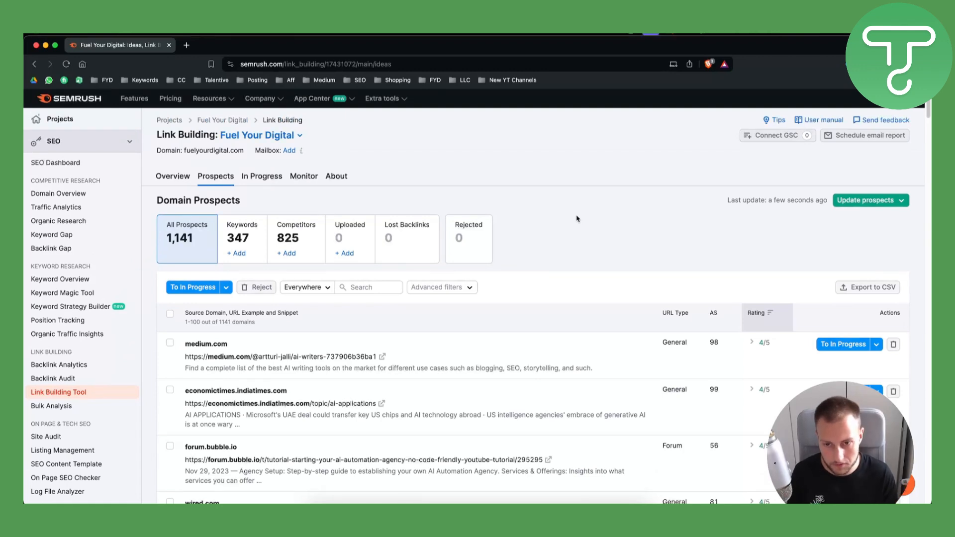
pyautogui.scroll(-2, 572, 228)
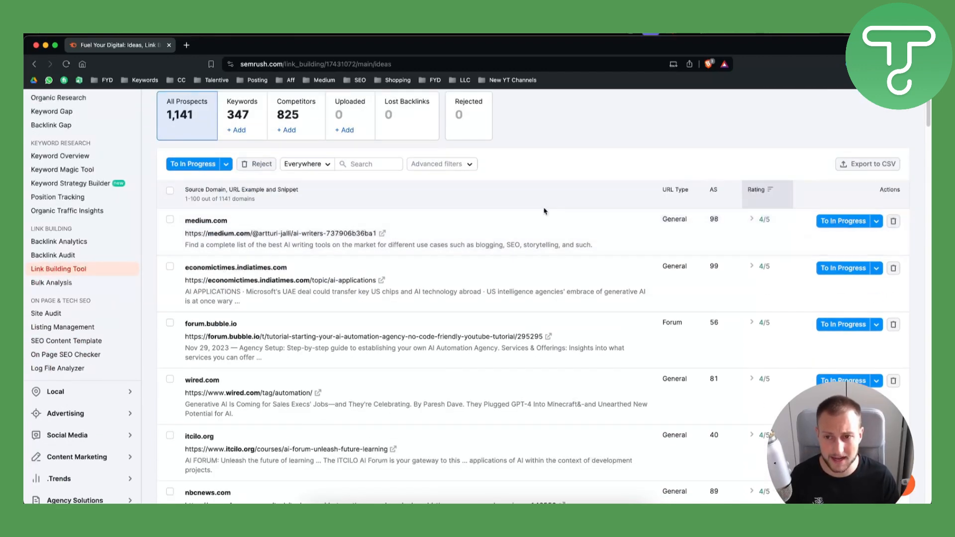
# - Reject the medium.com prospect from the domain prospects list
pyautogui.scroll(-1, 597, 223)
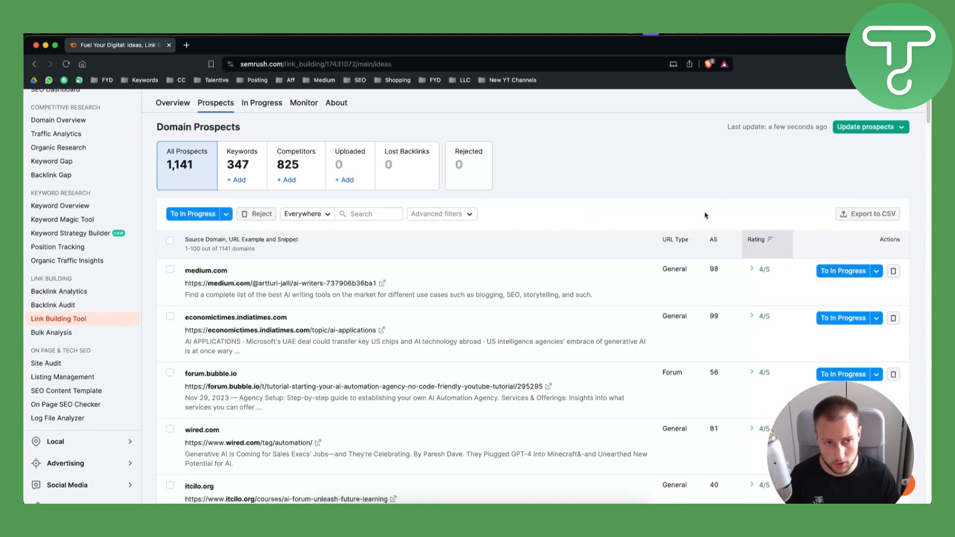
pyautogui.click(894, 271)
# - Review the outreach strategies offered for economictimes.indiatimes.com and the feedback reasons for the rejected prospect
pyautogui.scroll(-3, 865, 272)
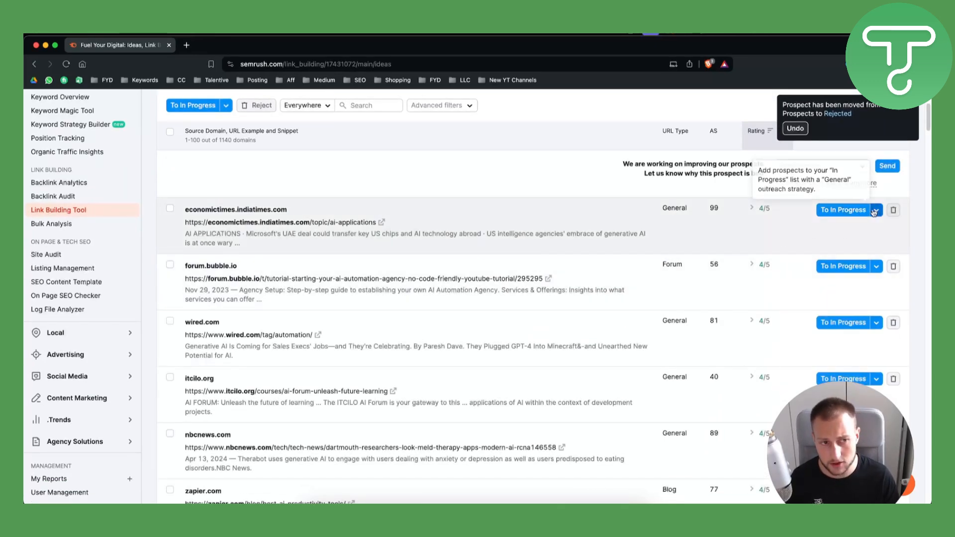
pyautogui.click(875, 210)
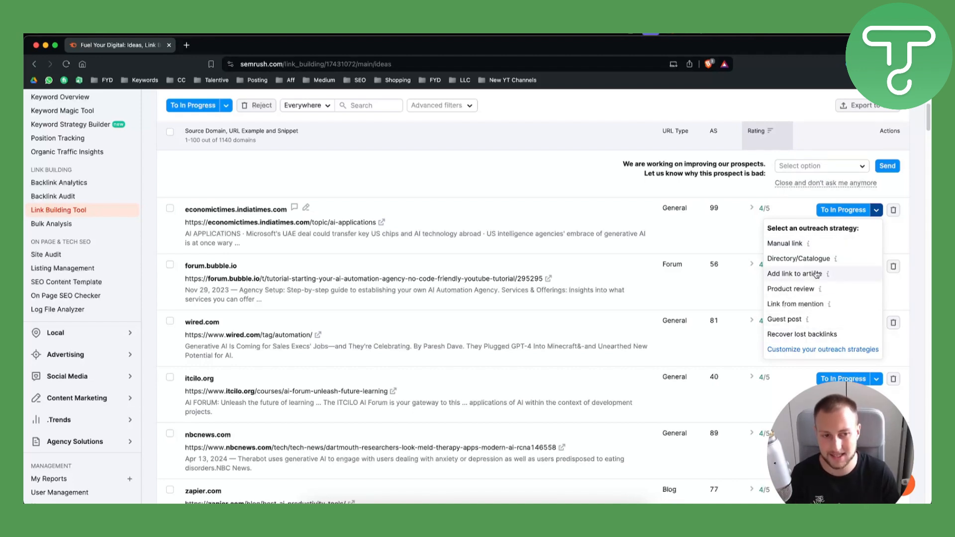
pyautogui.click(809, 166)
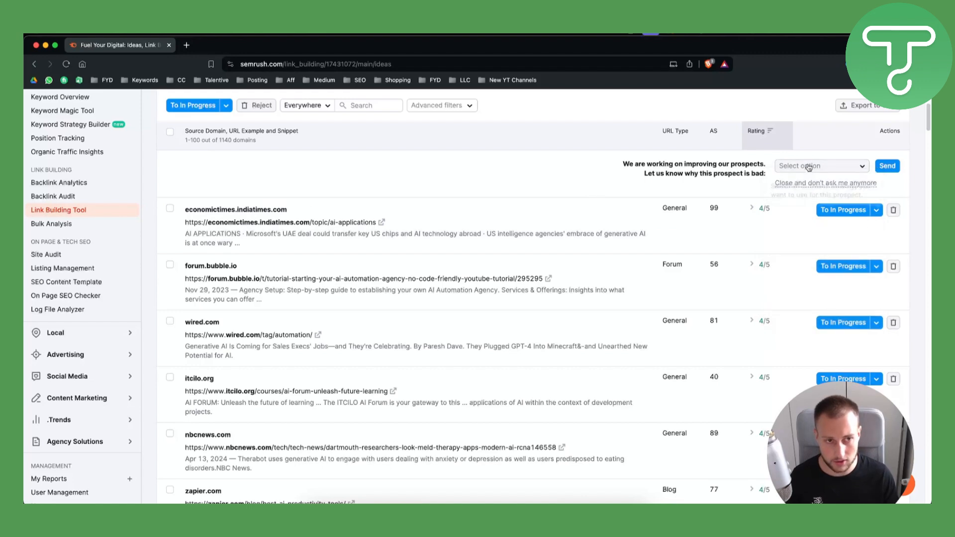
pyautogui.click(809, 167)
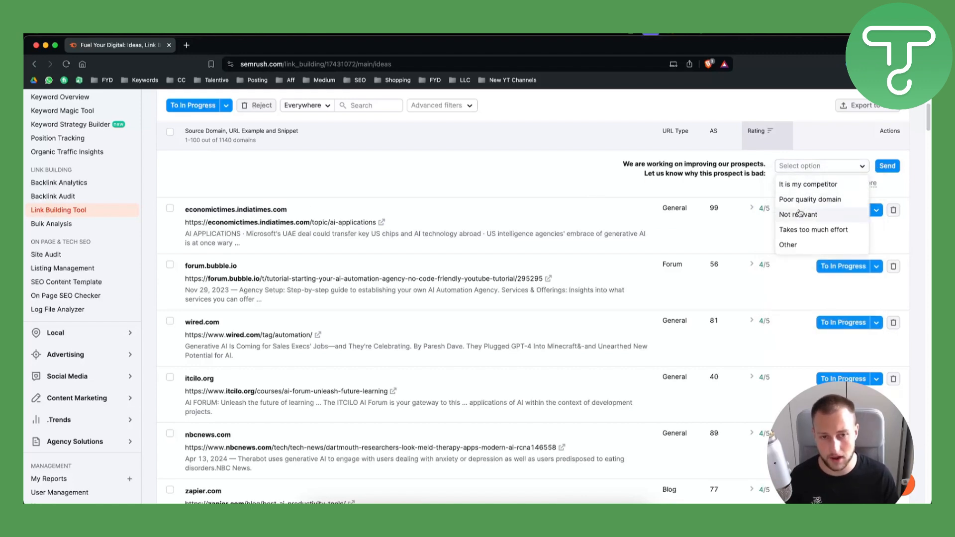
# - Select the economictimes.indiatimes.com and forum.bubble.io prospects, recheck the feedback reasons, and clear both selections
pyautogui.click(170, 208)
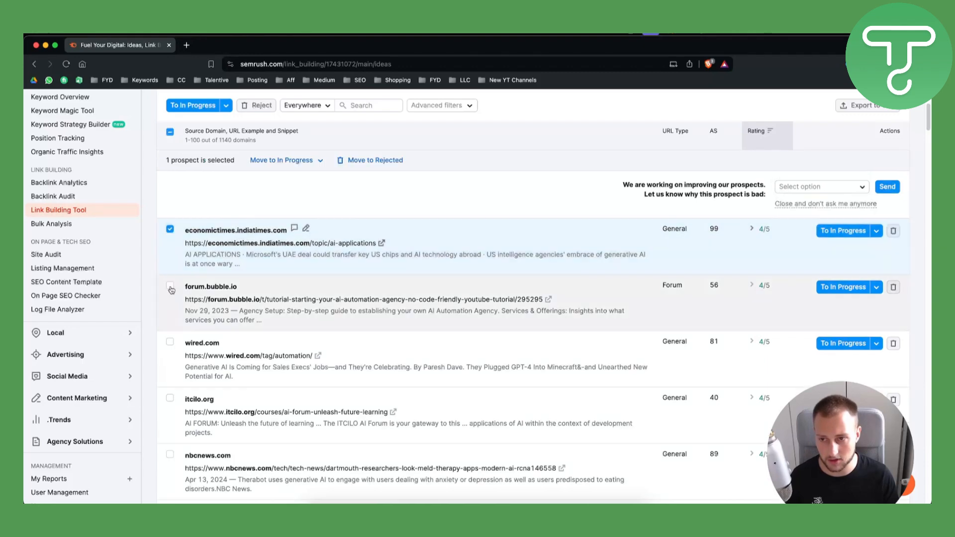
pyautogui.click(170, 288)
pyautogui.click(810, 191)
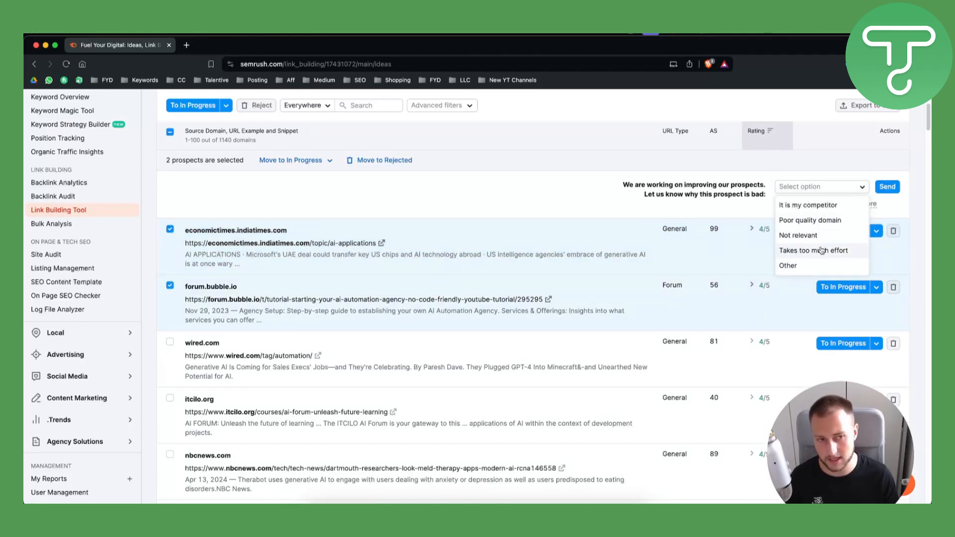
pyautogui.click(825, 195)
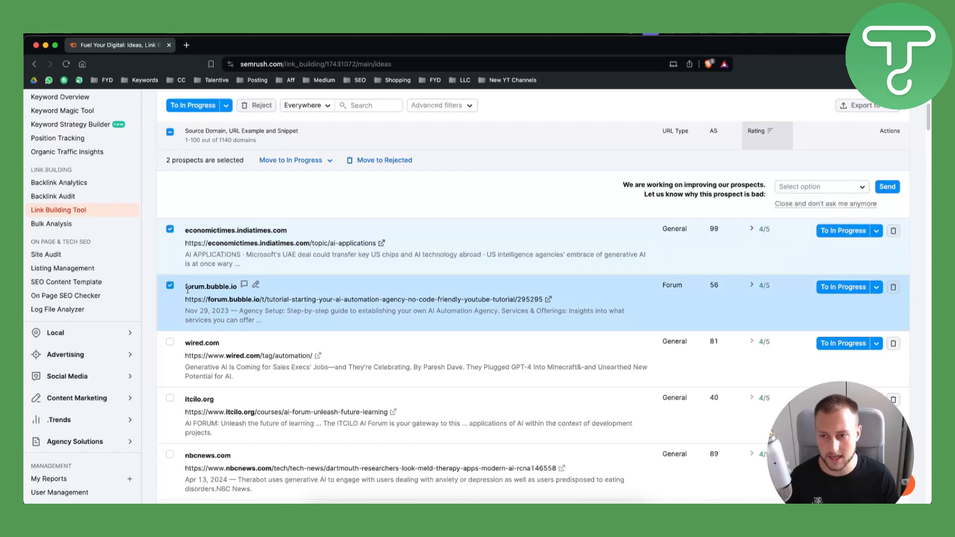
pyautogui.click(170, 286)
pyautogui.click(169, 230)
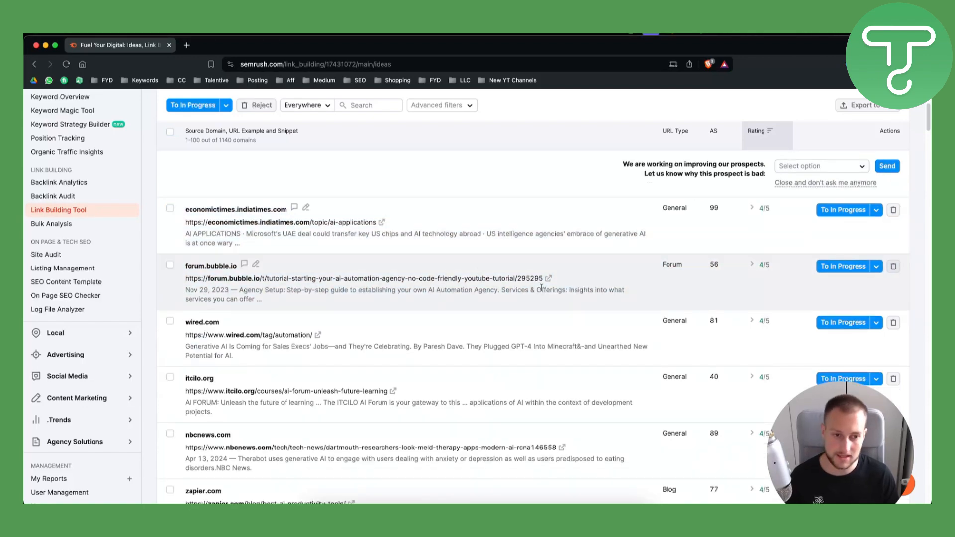
# - Examine the remaining domain prospects with their URL types, authority scores and ratings, along with the prospect category totals
pyautogui.scroll(-15, 541, 288)
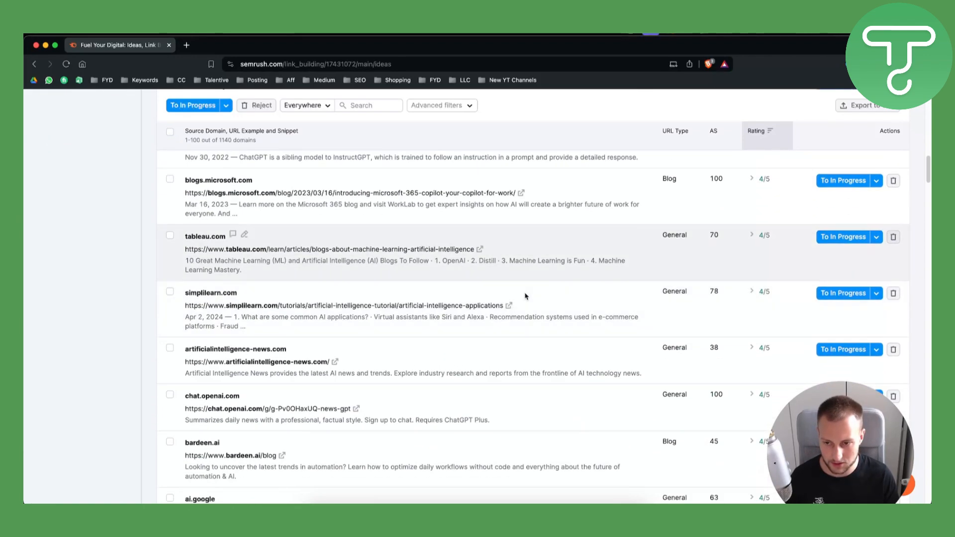
pyautogui.scroll(-15, 525, 296)
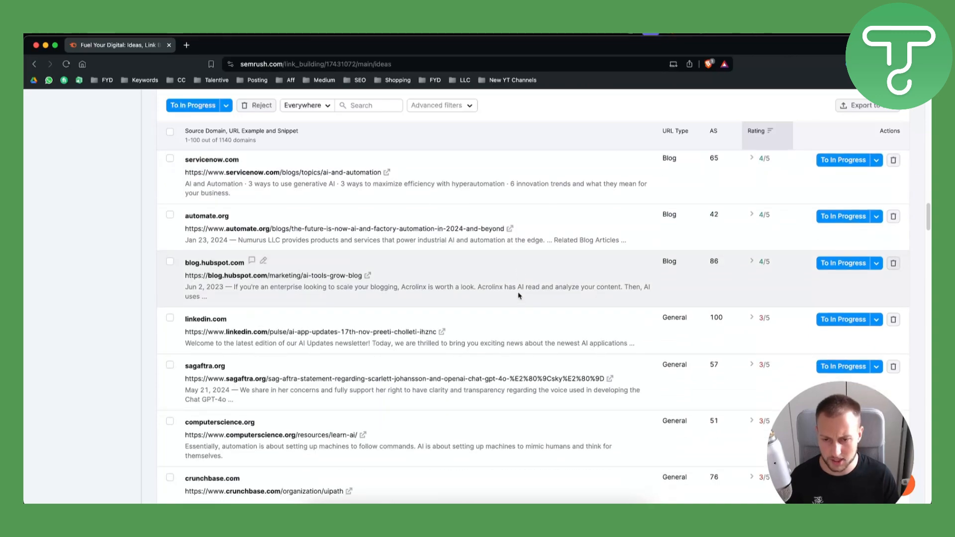
pyautogui.scroll(20, 517, 299)
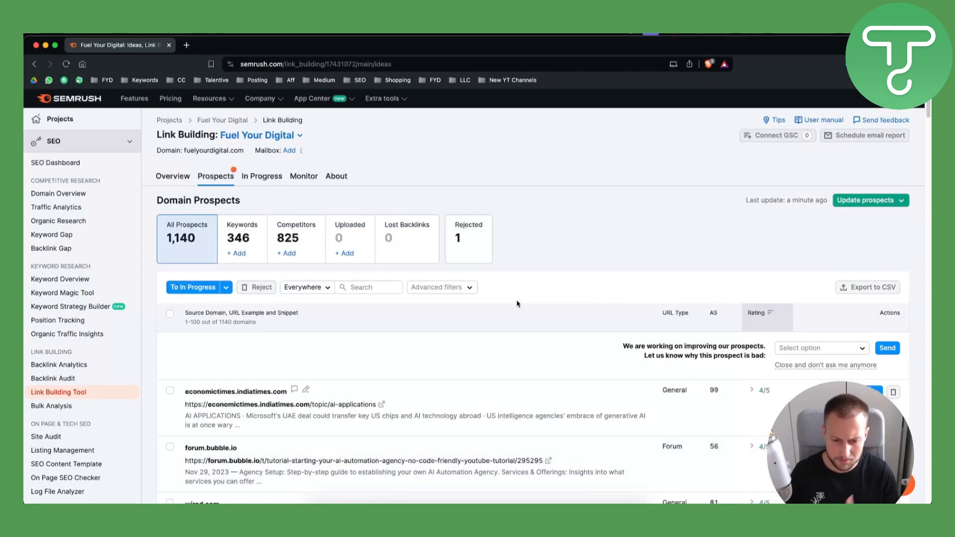
pyautogui.scroll(-5, 517, 303)
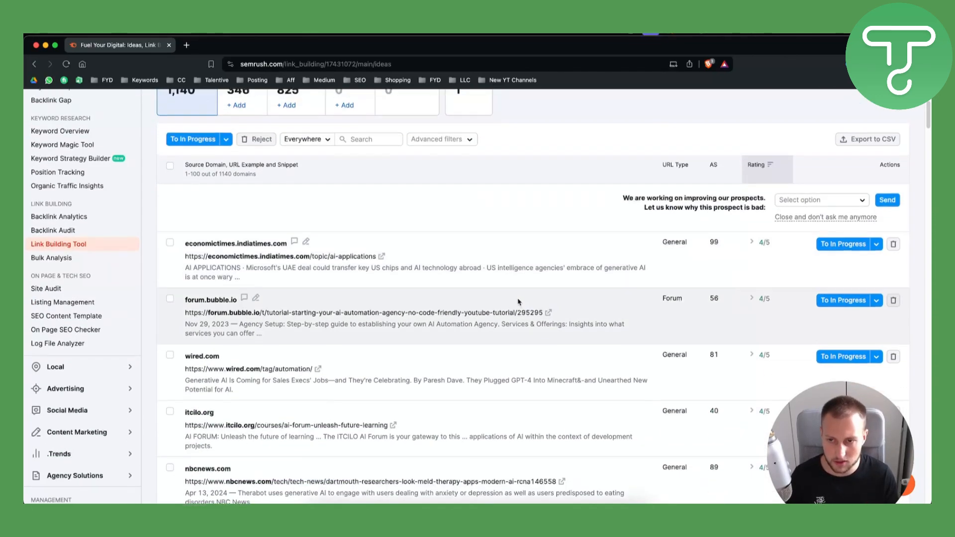
pyautogui.scroll(5, 517, 303)
pyautogui.scroll(-5, 517, 391)
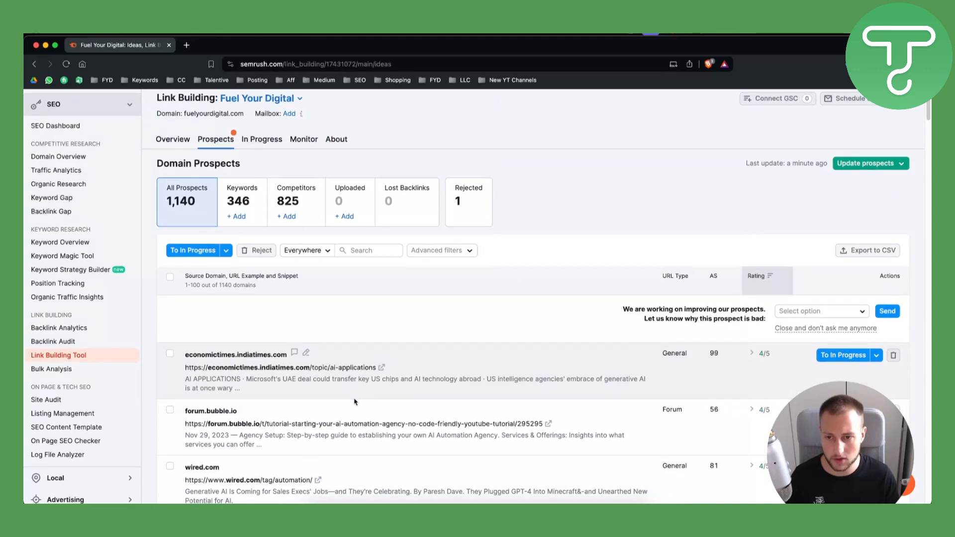
pyautogui.scroll(-3, 422, 356)
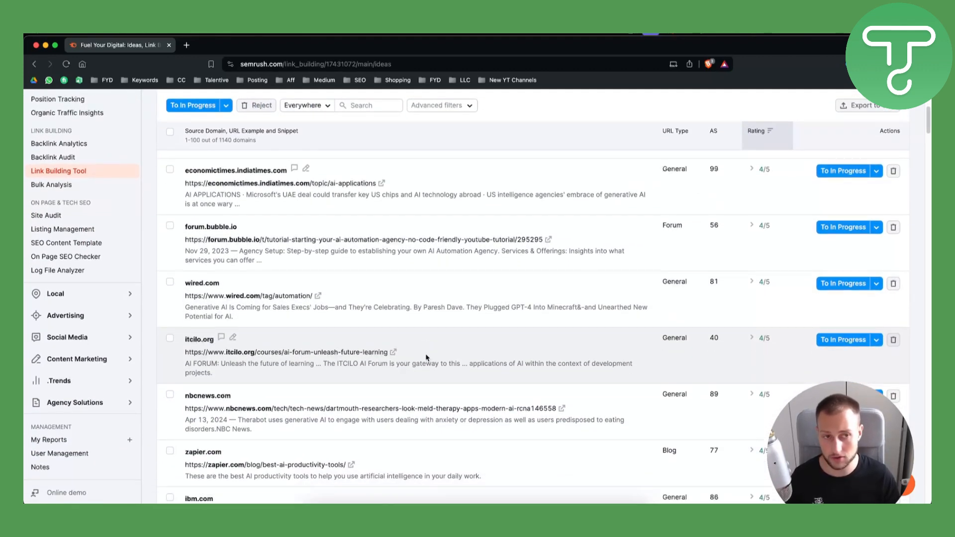
pyautogui.scroll(6, 397, 330)
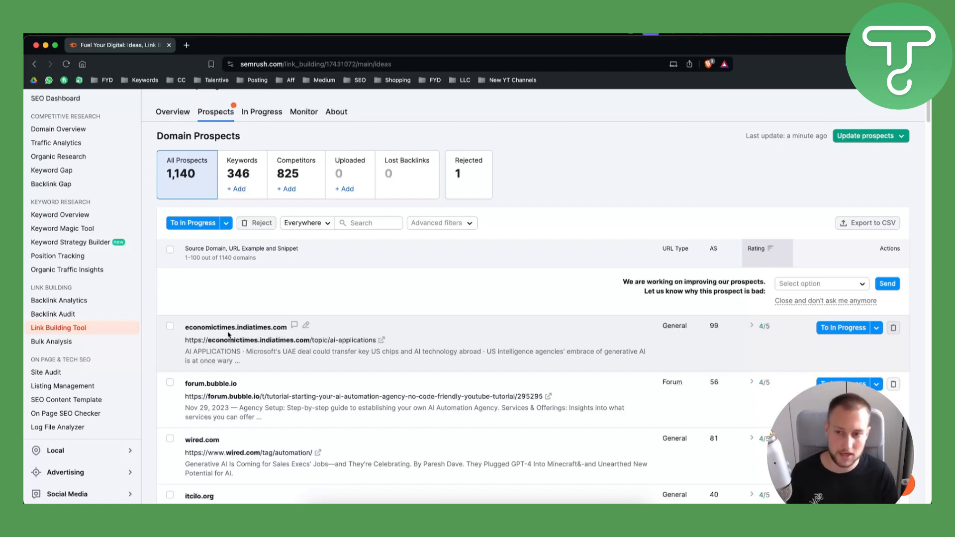
pyautogui.scroll(2, 543, 277)
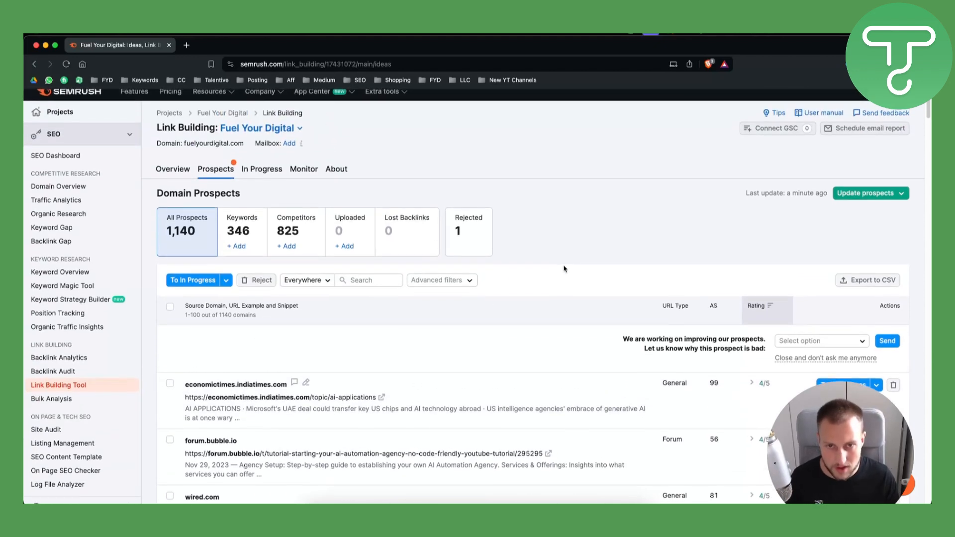
pyautogui.scroll(-2, 527, 259)
pyautogui.scroll(1, 378, 219)
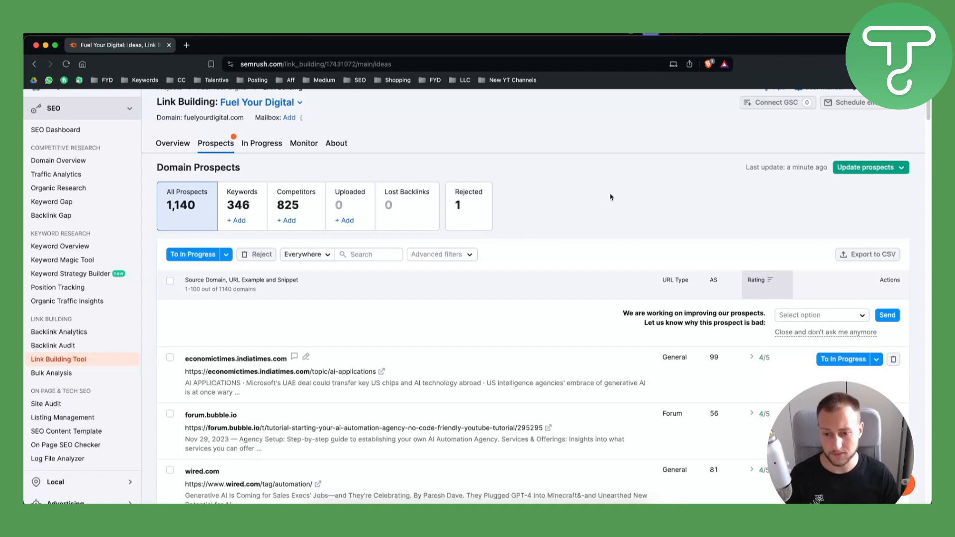
pyautogui.scroll(1, 597, 197)
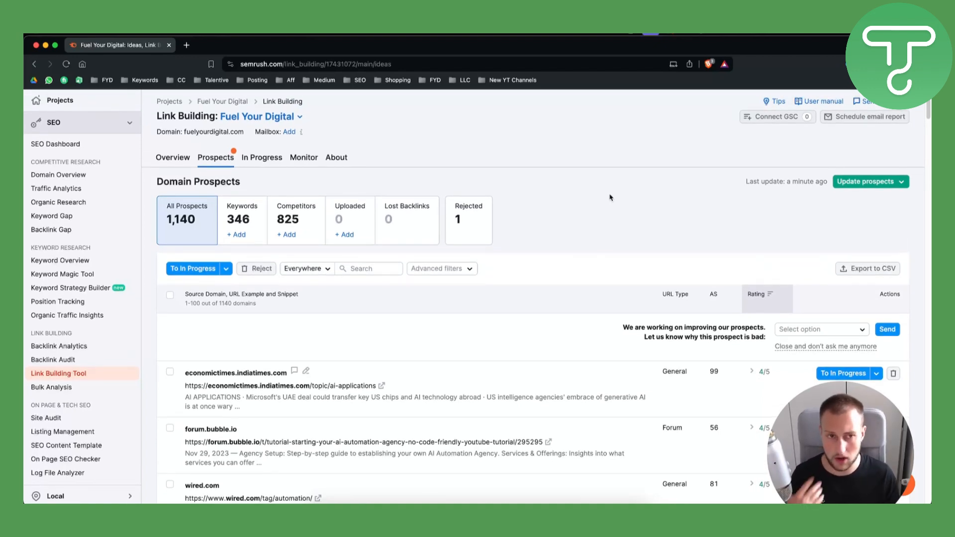
pyautogui.scroll(1, 685, 215)
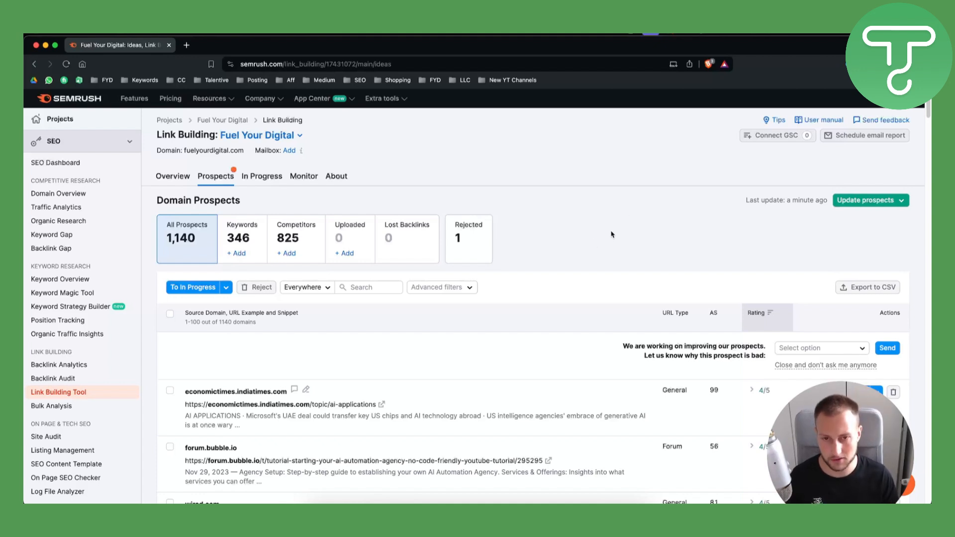
pyautogui.scroll(-1, 611, 234)
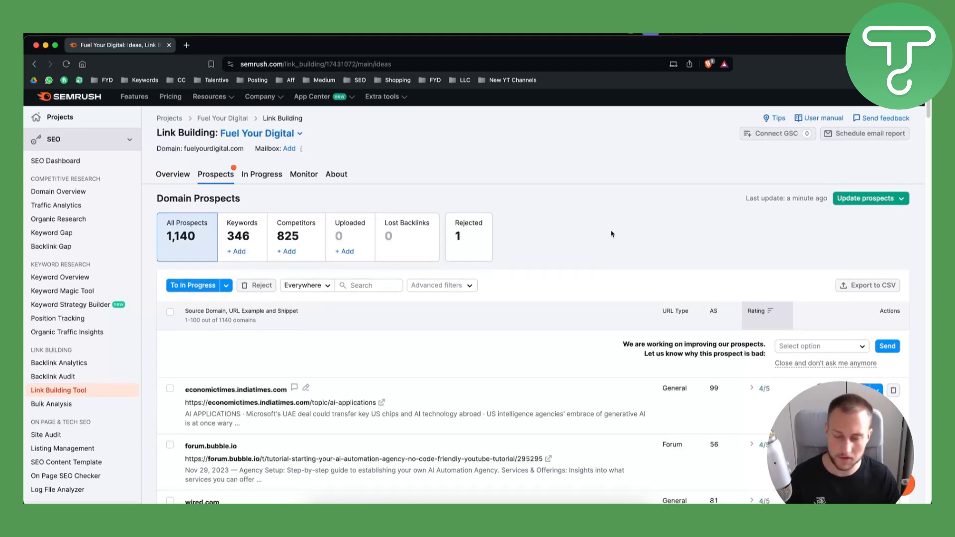